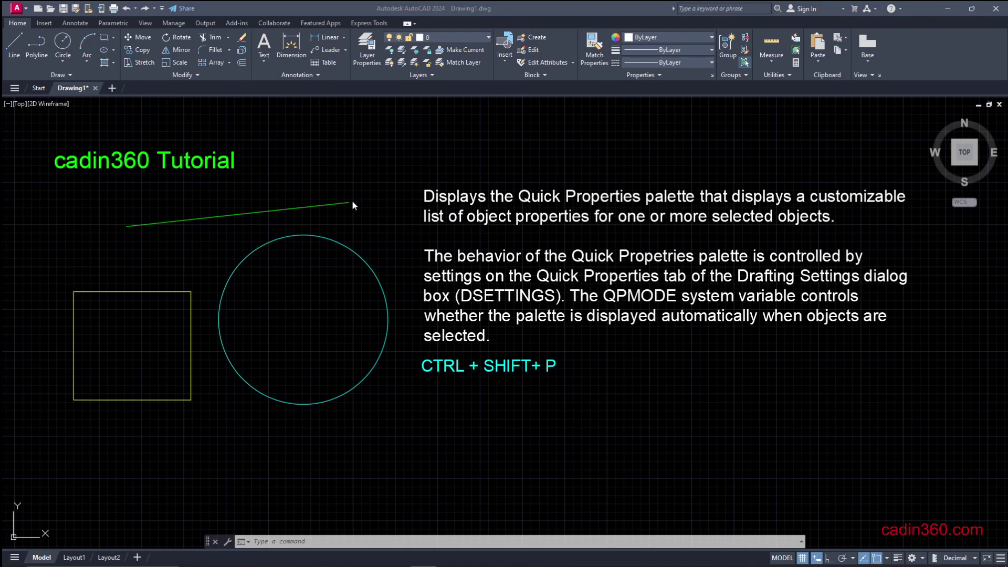
In Drafting Settings, turn on 'Display the Quick Properties Palette on selection' and confirm
{"action": "left_click", "coordinate": [395, 181]}
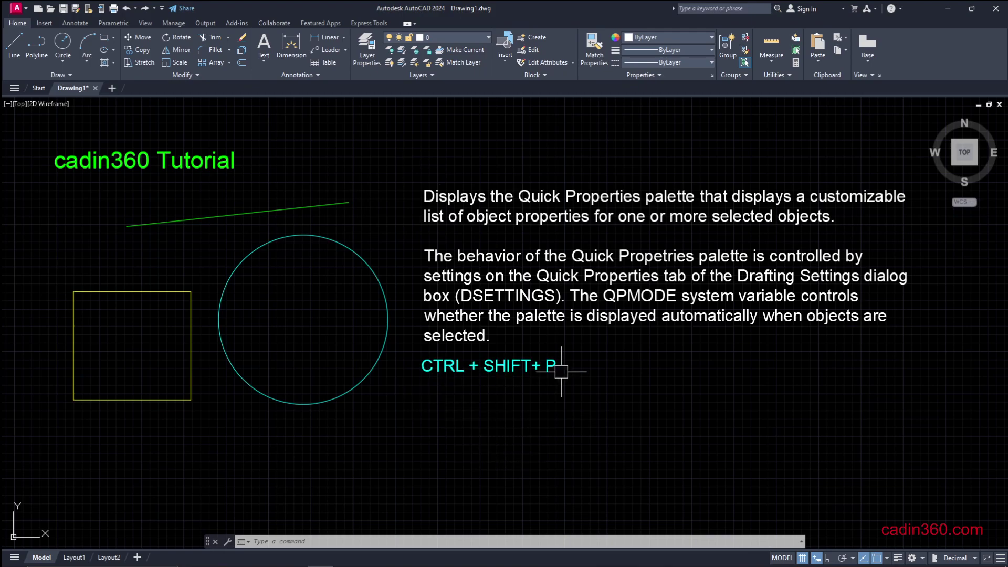
{"action": "mouse_move", "coordinate": [550, 366]}
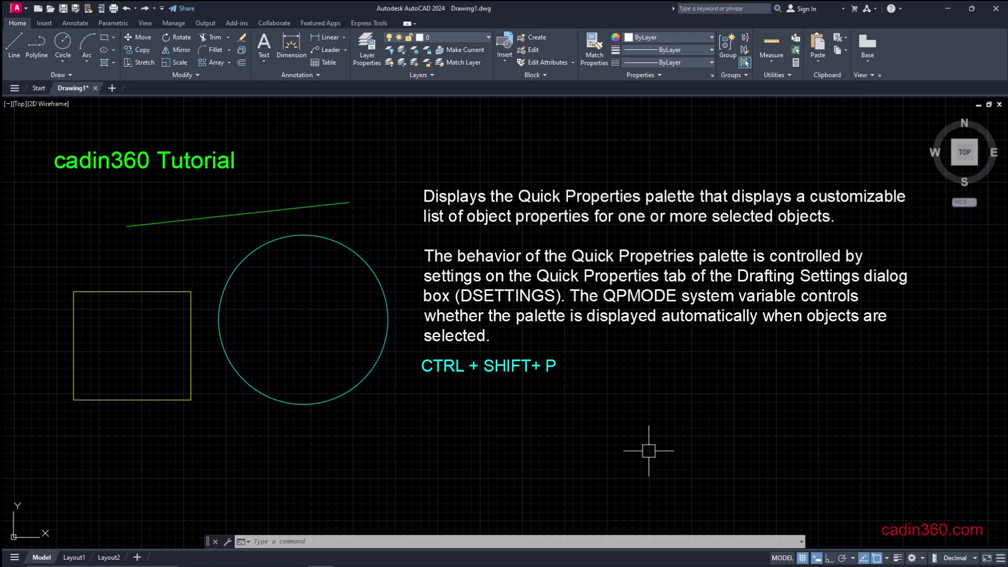
{"action": "type", "text": "s"}
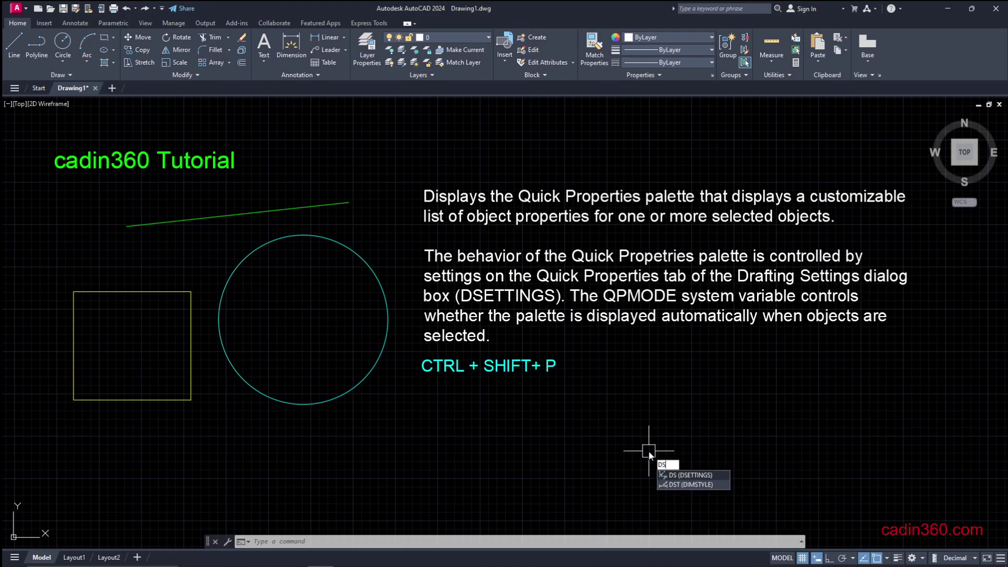
{"action": "key", "text": "Return"}
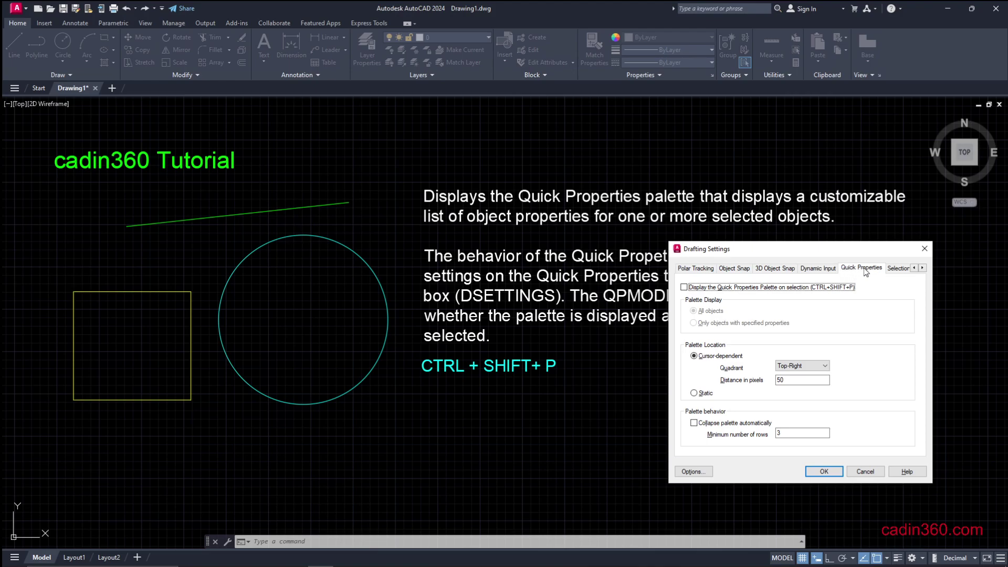
{"action": "left_click", "coordinate": [683, 287]}
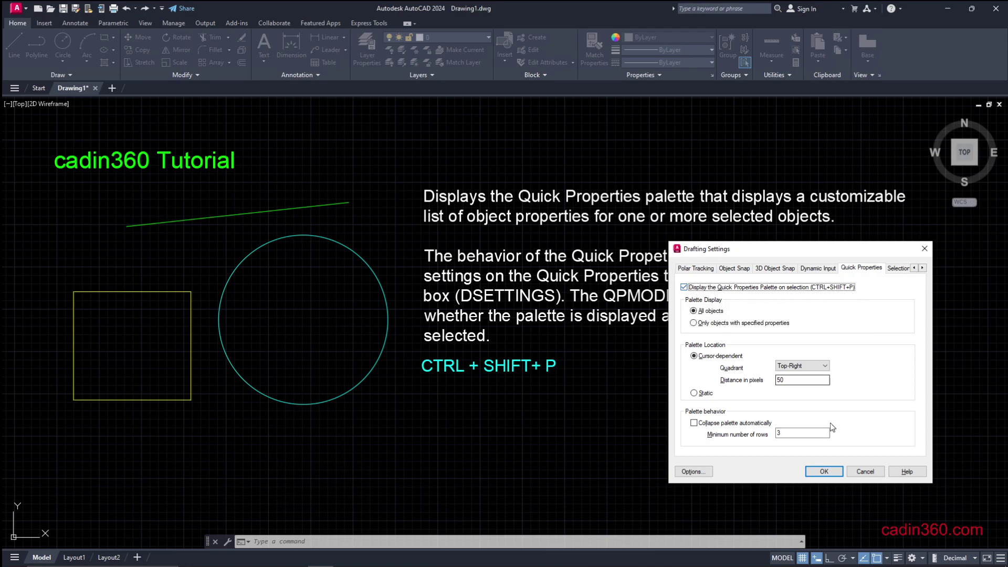
{"action": "left_click", "coordinate": [824, 472]}
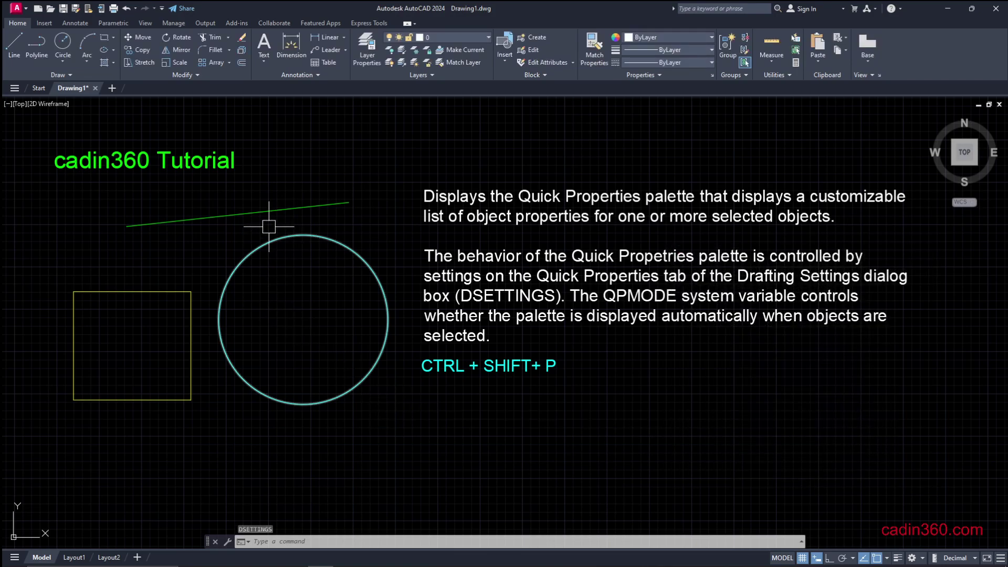
Select the cyan circle and yellow square, and recolor the circle Magenta in Quick Properties
{"action": "left_click", "coordinate": [342, 248]}
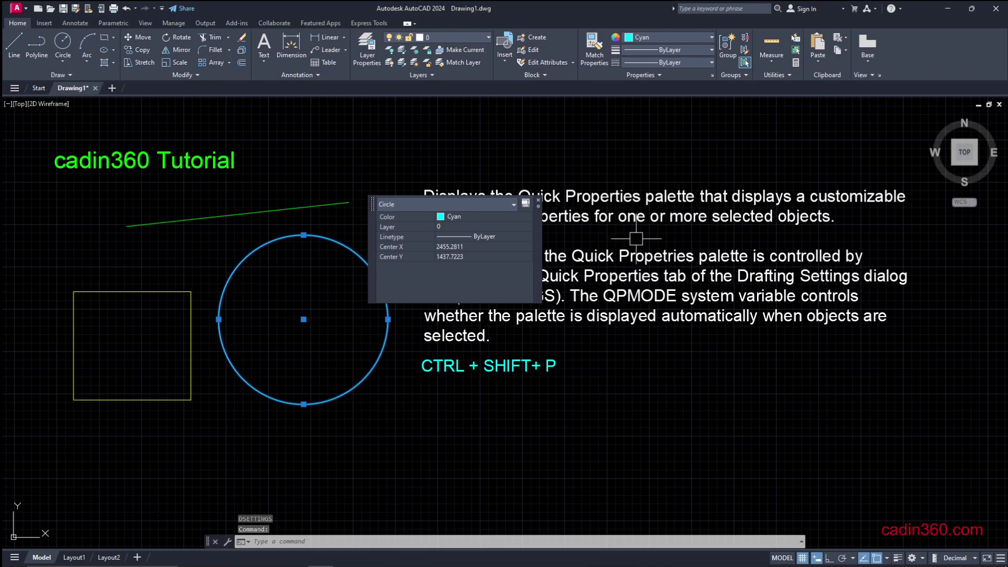
{"action": "left_click_drag", "start_coordinate": [373, 210], "coordinate": [358, 127]}
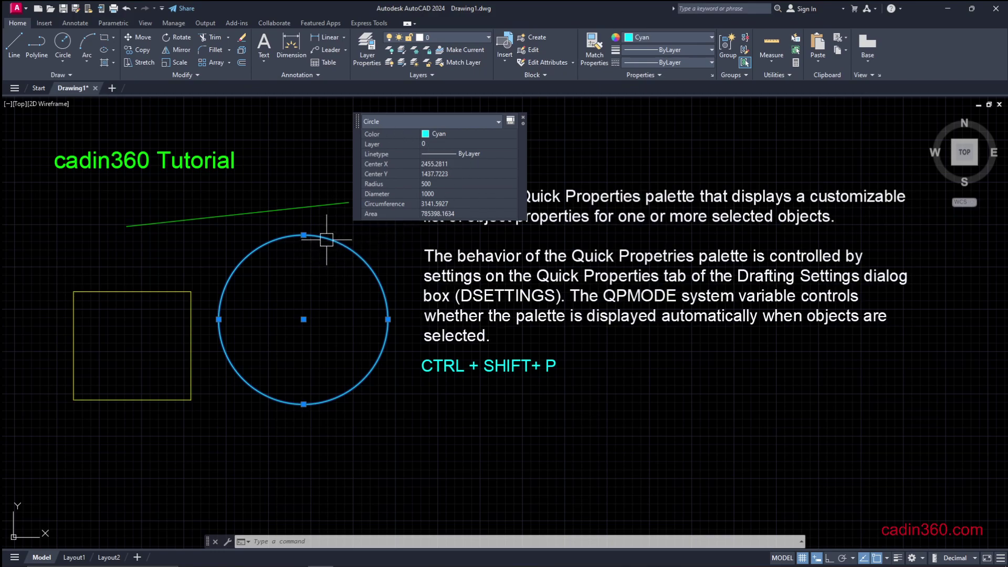
{"action": "left_click", "coordinate": [157, 293]}
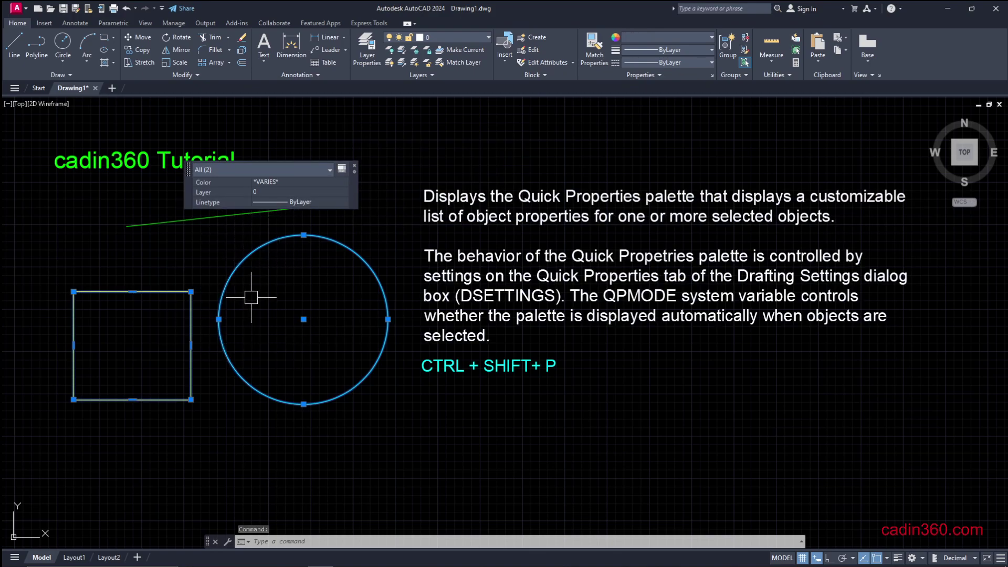
{"action": "left_click", "coordinate": [250, 169]}
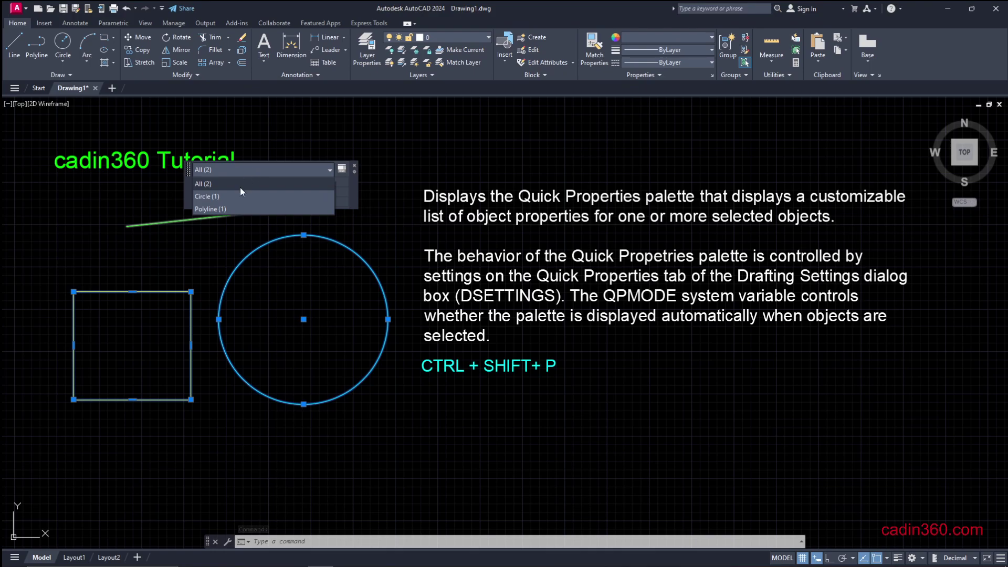
{"action": "left_click", "coordinate": [228, 197]}
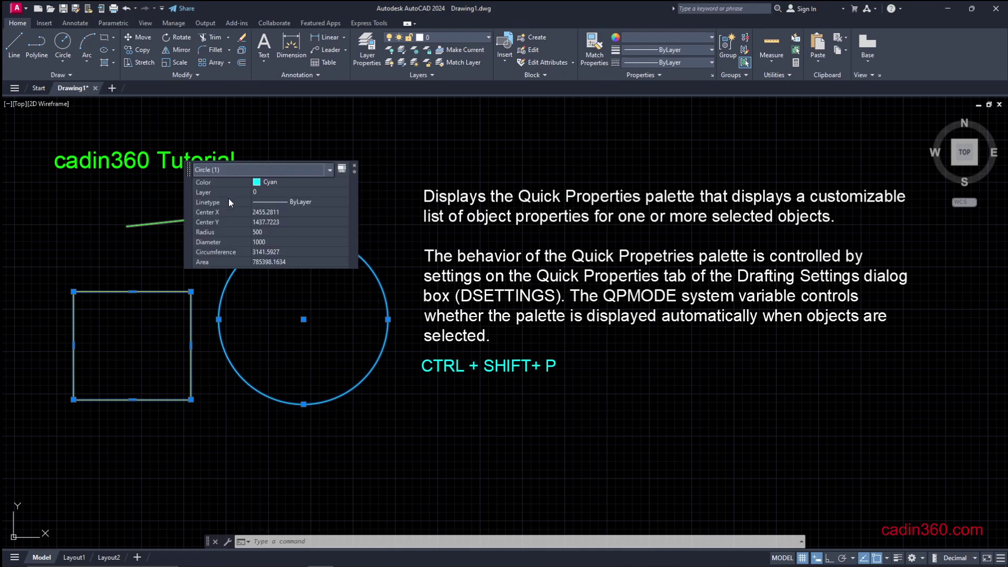
{"action": "left_click", "coordinate": [297, 181]}
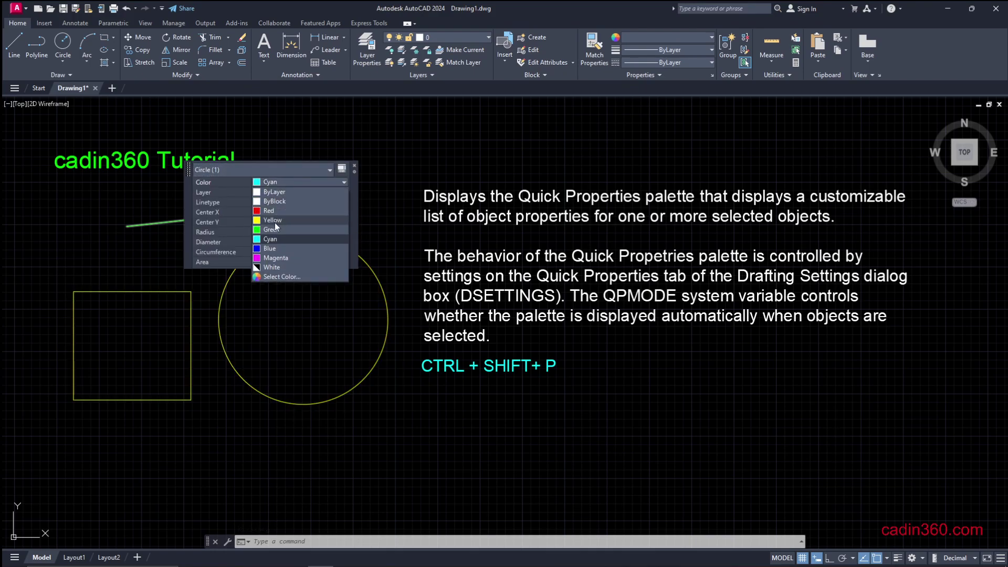
{"action": "left_click", "coordinate": [272, 256]}
Filter Quick Properties to the square polyline, set its Color to Green, and close the palette
{"action": "left_click", "coordinate": [225, 169]}
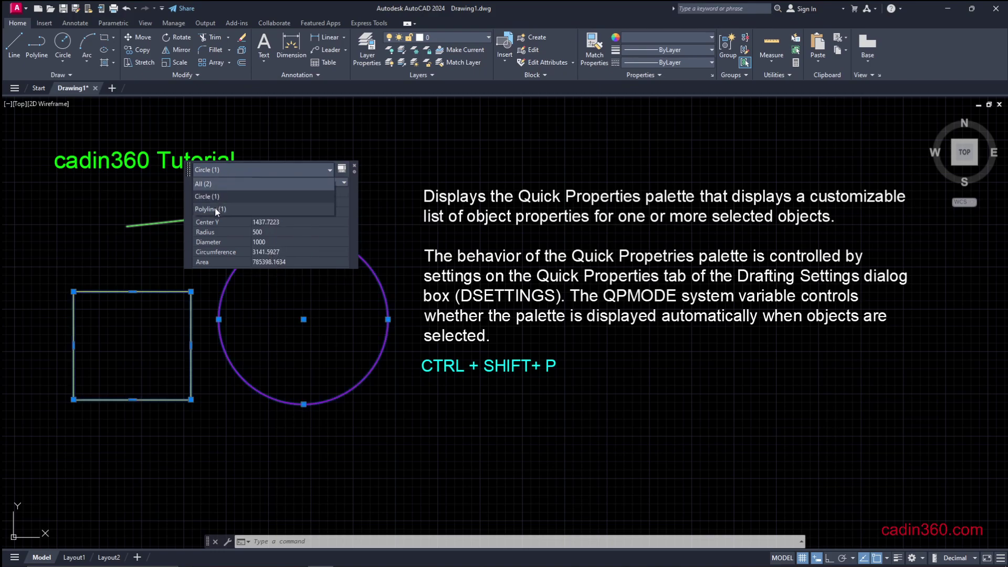
{"action": "left_click", "coordinate": [215, 207]}
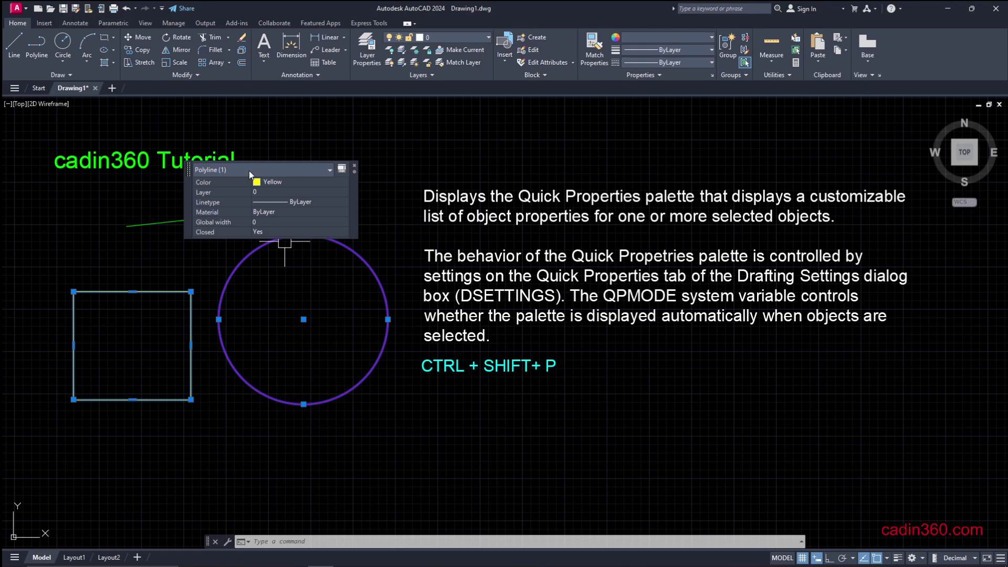
{"action": "left_click_drag", "start_coordinate": [188, 172], "coordinate": [320, 440]}
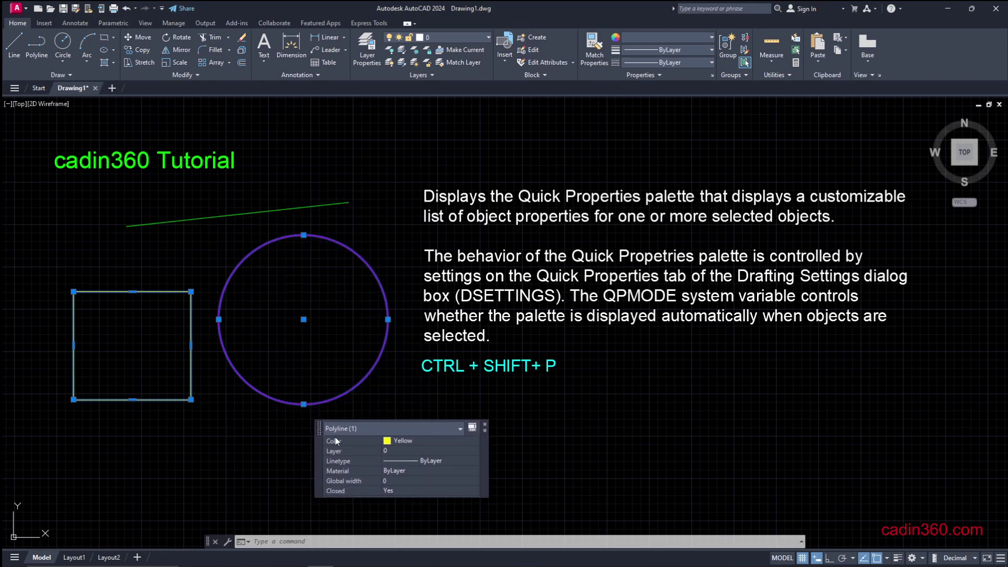
{"action": "left_click", "coordinate": [405, 441]}
{"action": "left_click", "coordinate": [405, 441]}
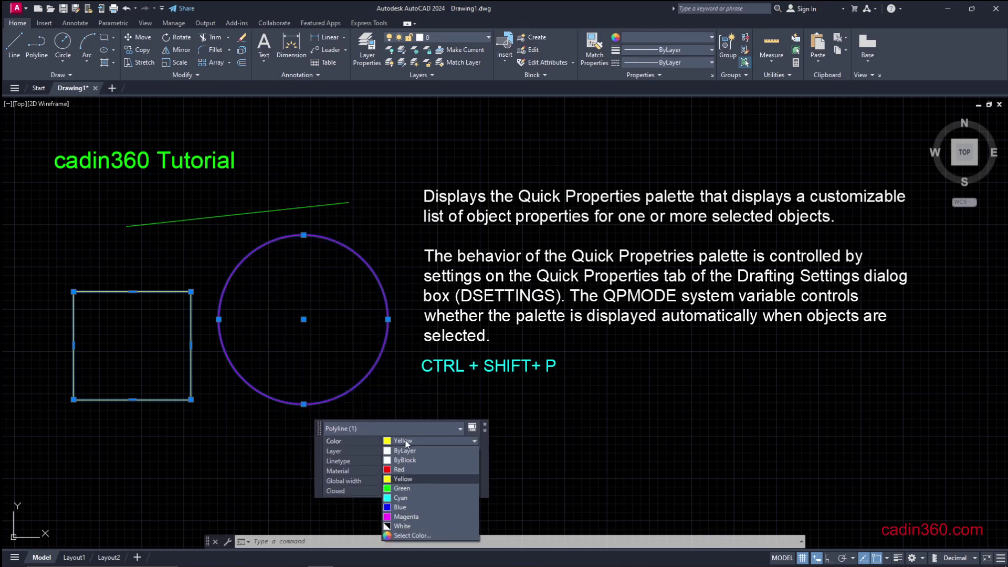
{"action": "left_click", "coordinate": [402, 488]}
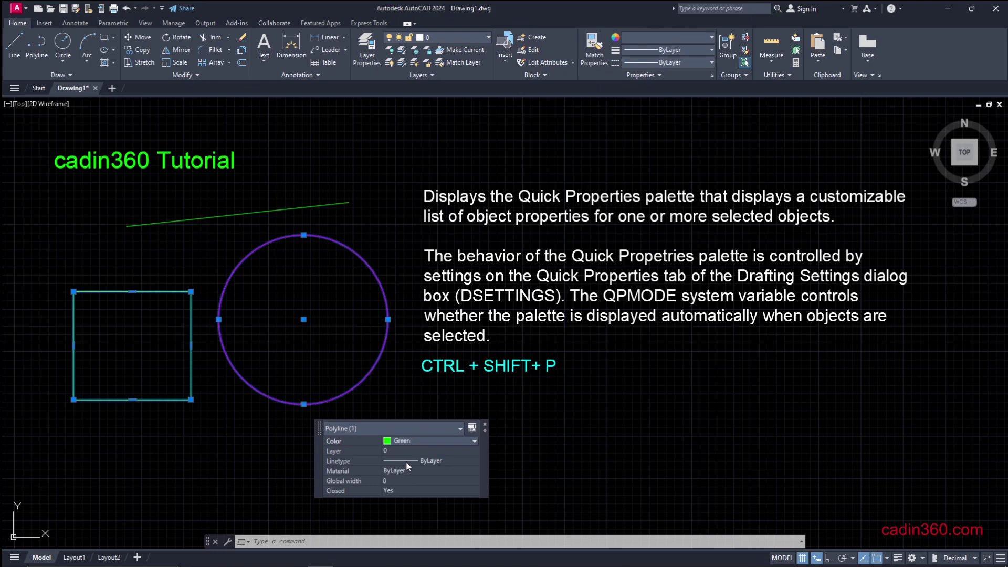
{"action": "left_click", "coordinate": [485, 425]}
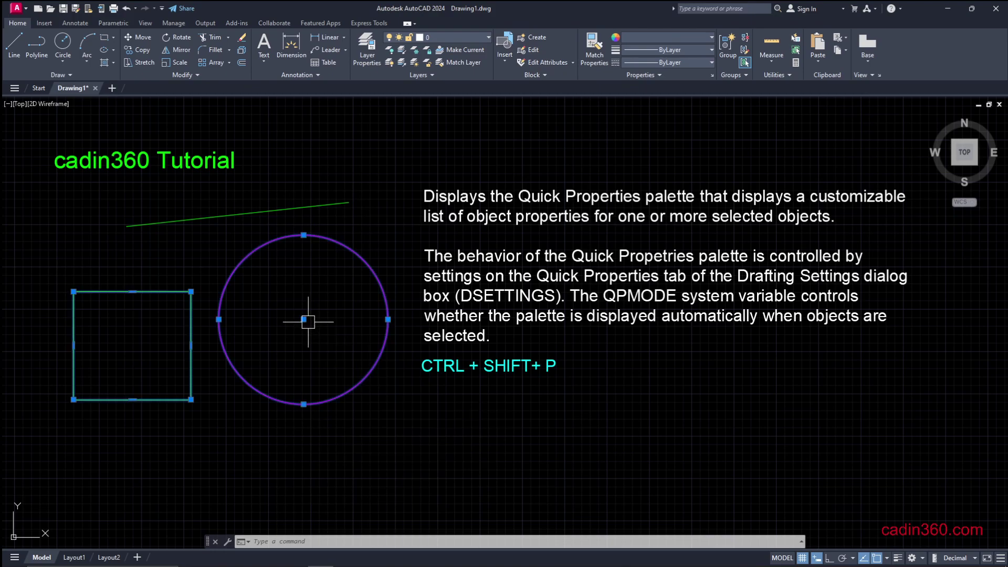
Clear the selection and set the QPMODE system variable to 0
{"action": "key", "text": "Escape"}
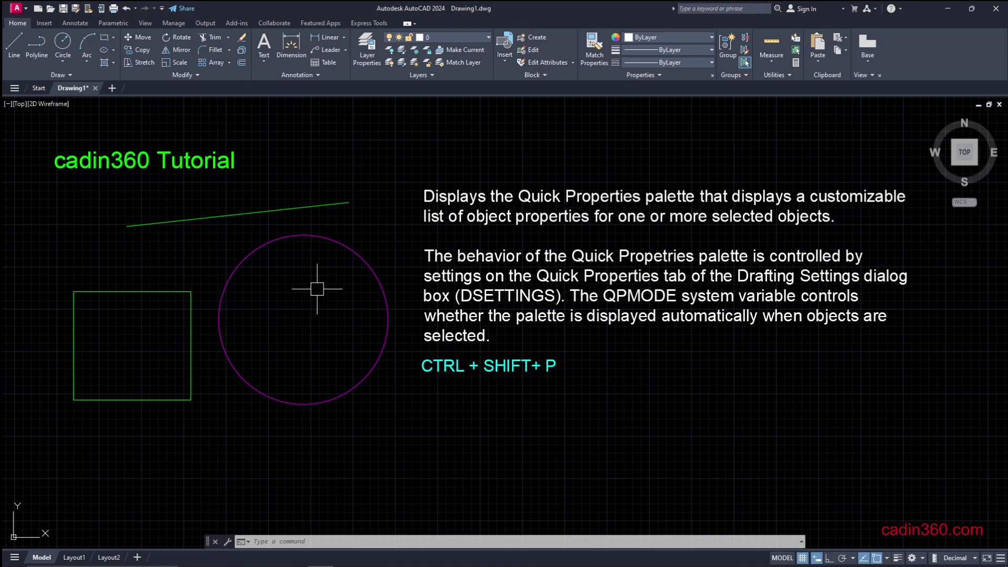
{"action": "type", "text": "QPMODE"}
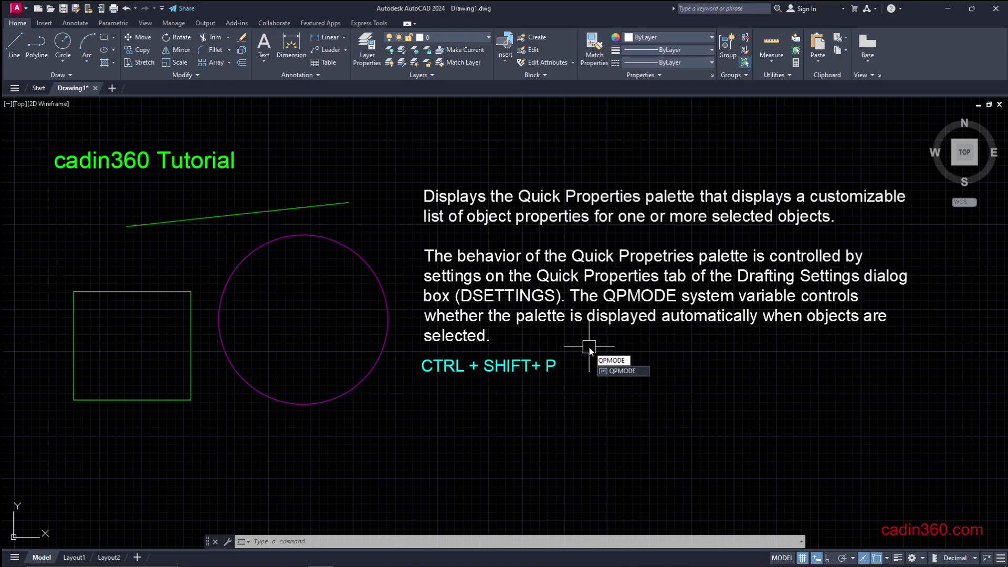
{"action": "key", "text": "Return"}
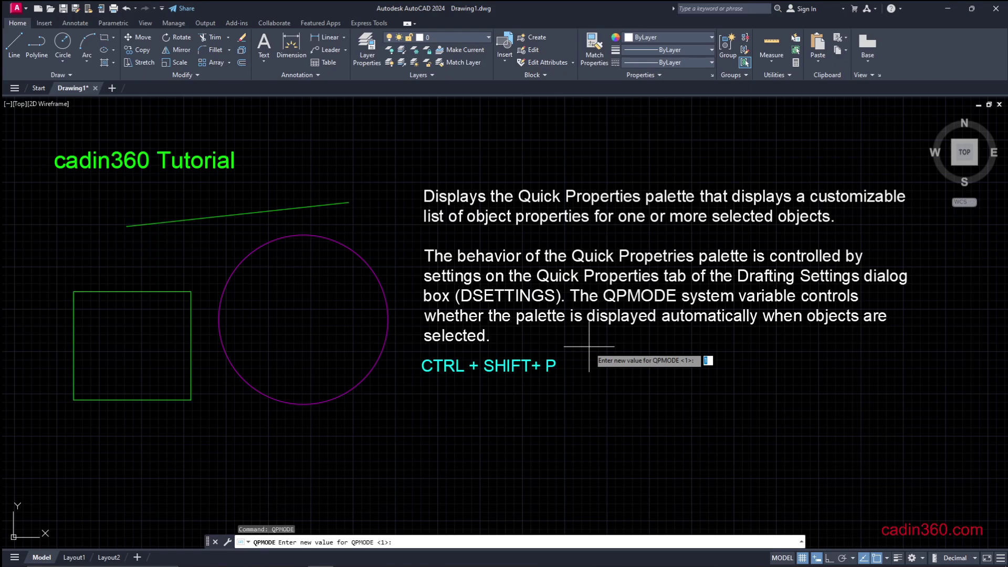
{"action": "type", "text": "0"}
{"action": "key", "text": "Return"}
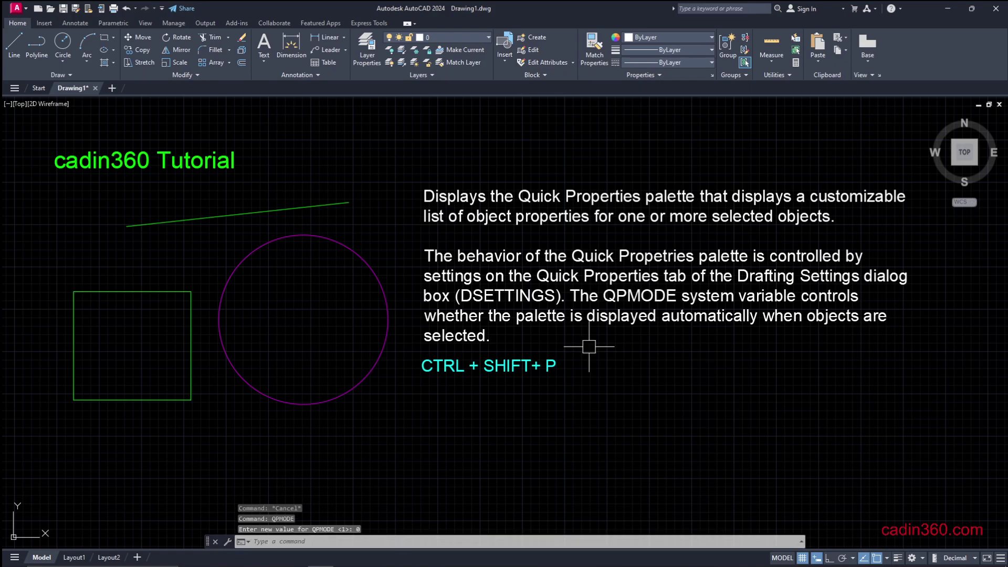
Select the circle, show Quick Properties manually with Ctrl+Shift+P, then deselect
{"action": "left_click", "coordinate": [334, 243]}
{"action": "key", "text": "ctrl+shift+p"}
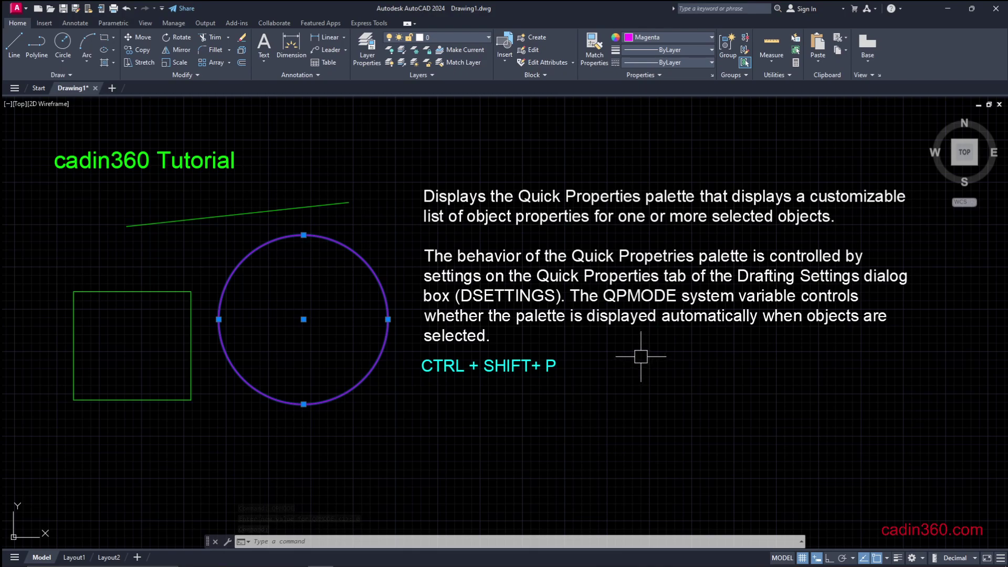
{"action": "key", "text": "Escape"}
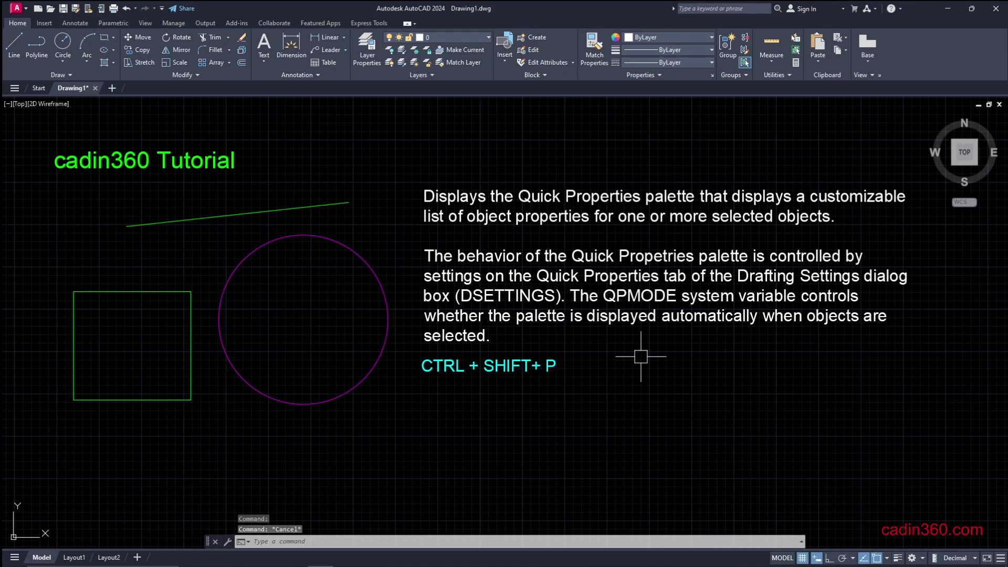
Set the QPMODE system variable back to 1
{"action": "type", "text": "QP"}
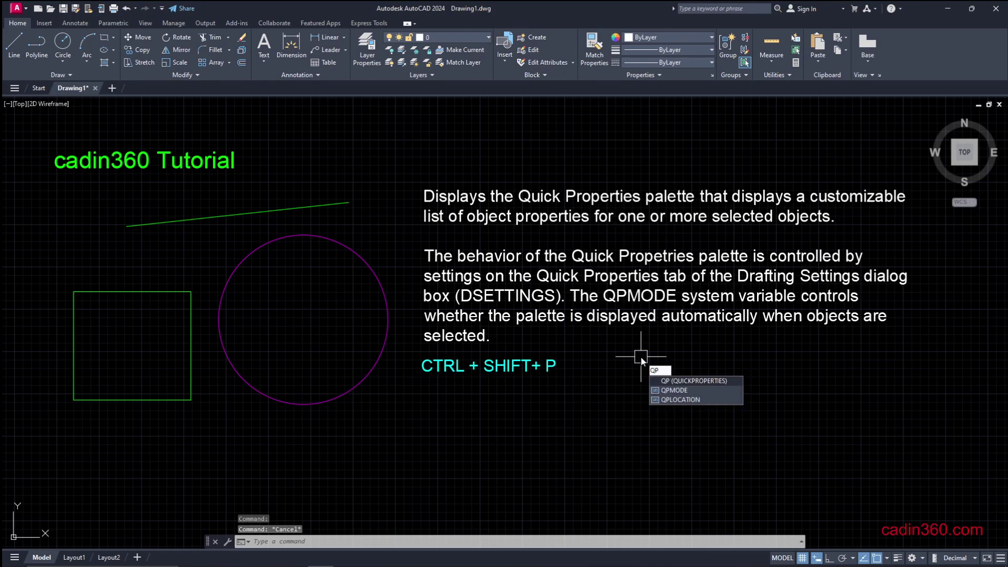
{"action": "type", "text": "MODE"}
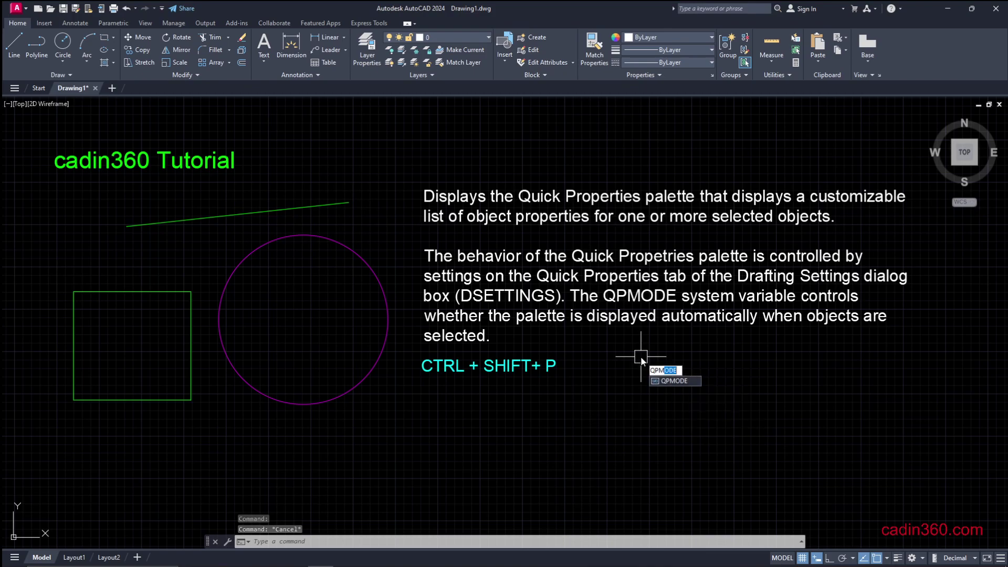
{"action": "key", "text": "Return"}
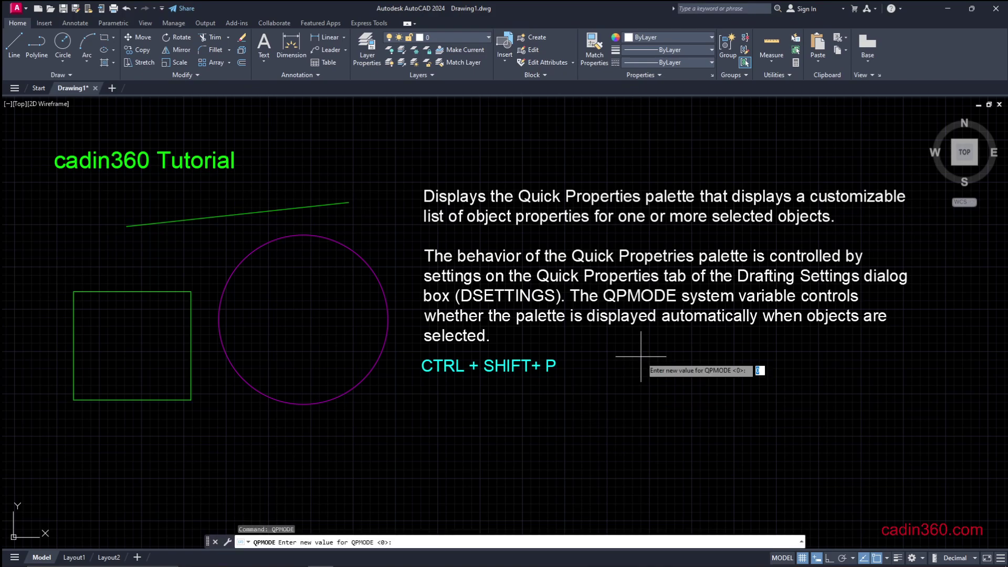
{"action": "type", "text": "1"}
{"action": "key", "text": "Return"}
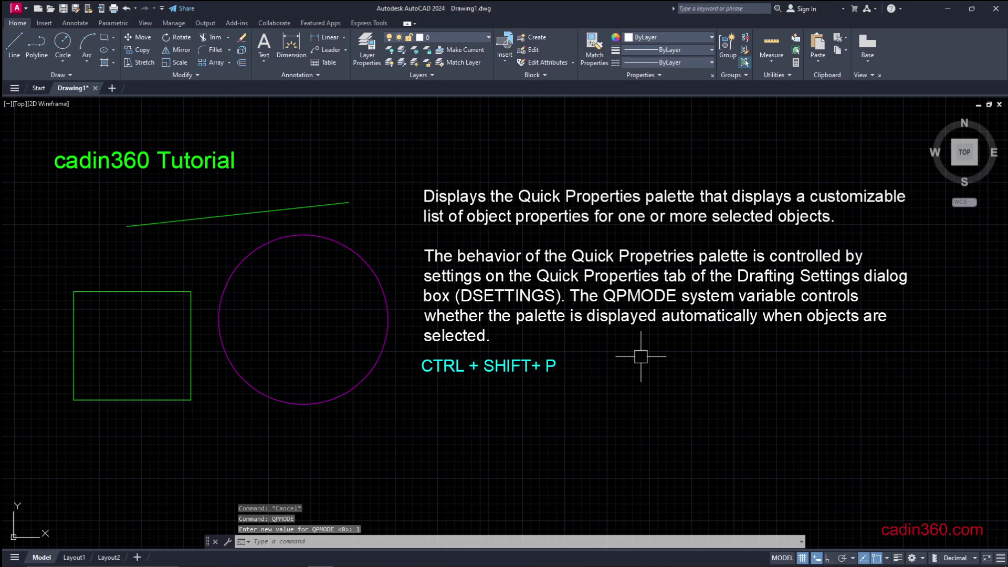
Select the green line to check the palette appears, close it, and deselect
{"action": "left_click", "coordinate": [247, 215]}
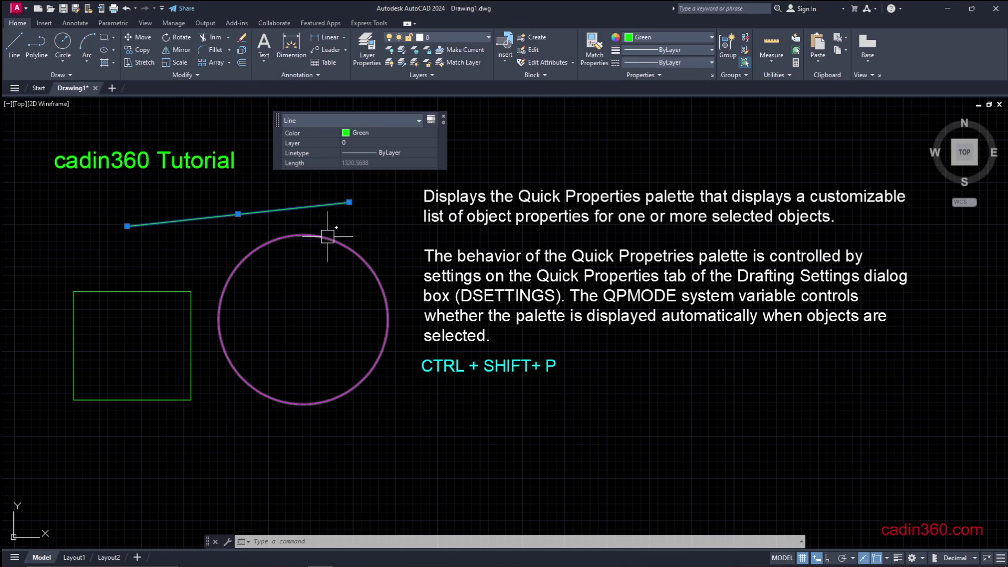
{"action": "mouse_move", "coordinate": [328, 236]}
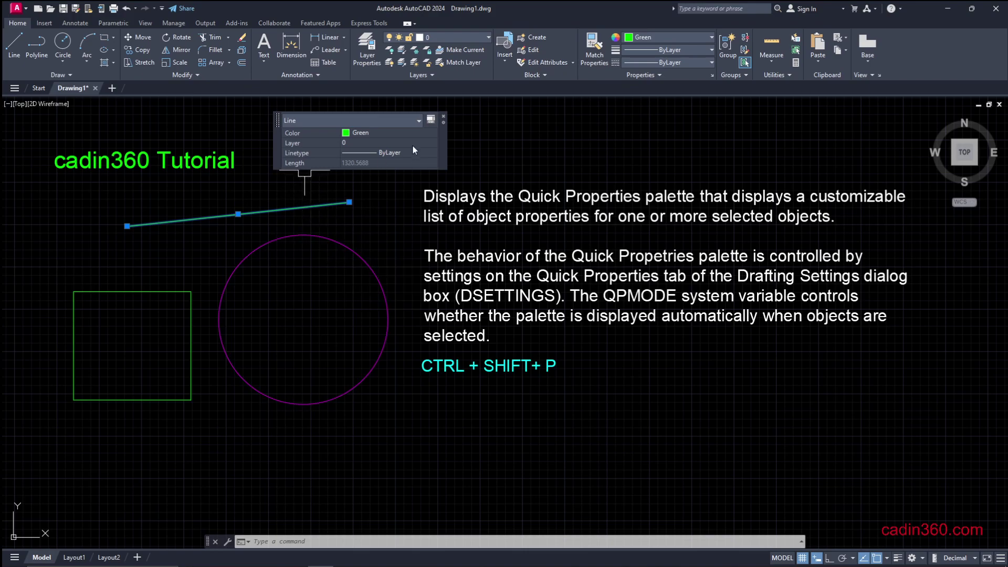
{"action": "left_click", "coordinate": [444, 117]}
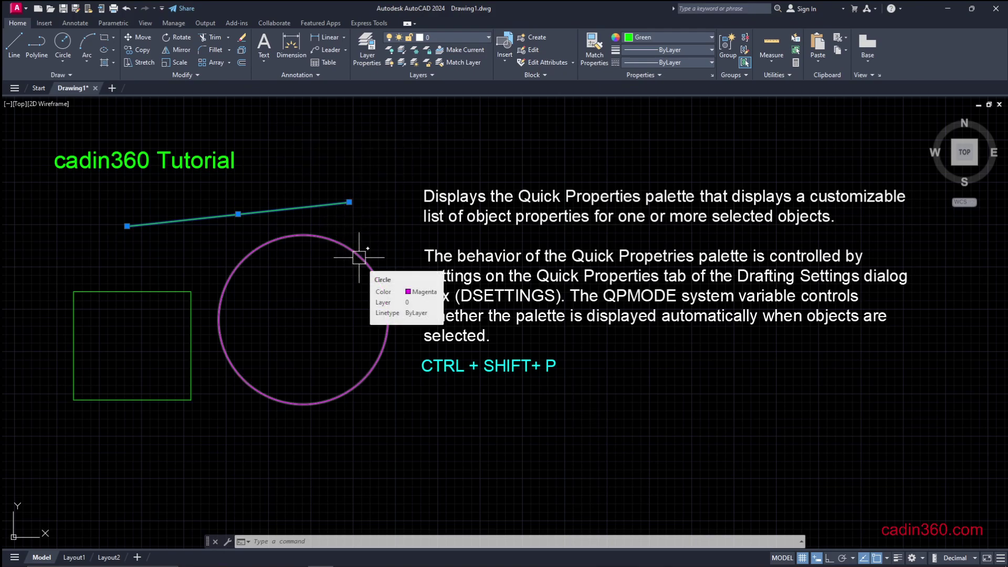
{"action": "key", "text": "Escape"}
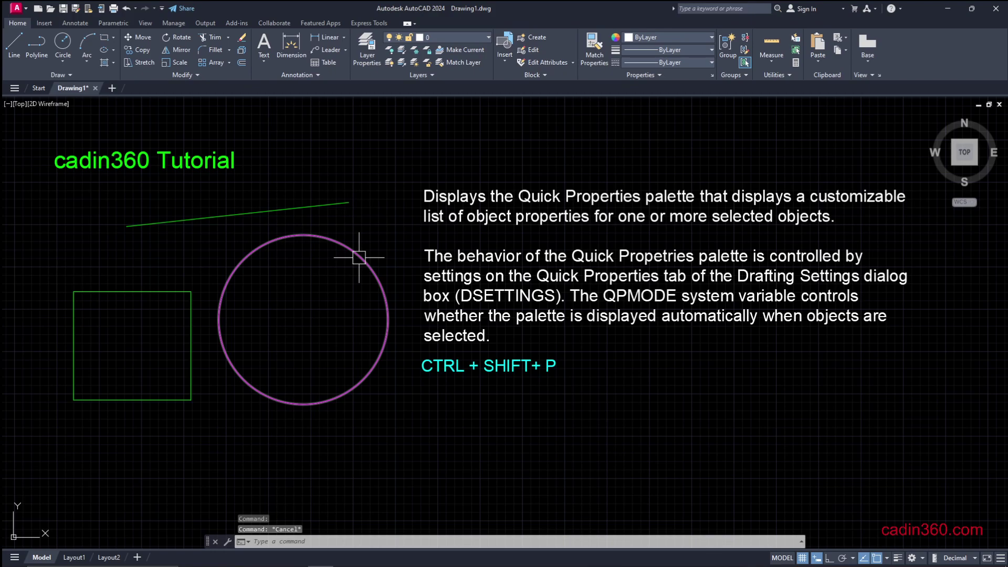